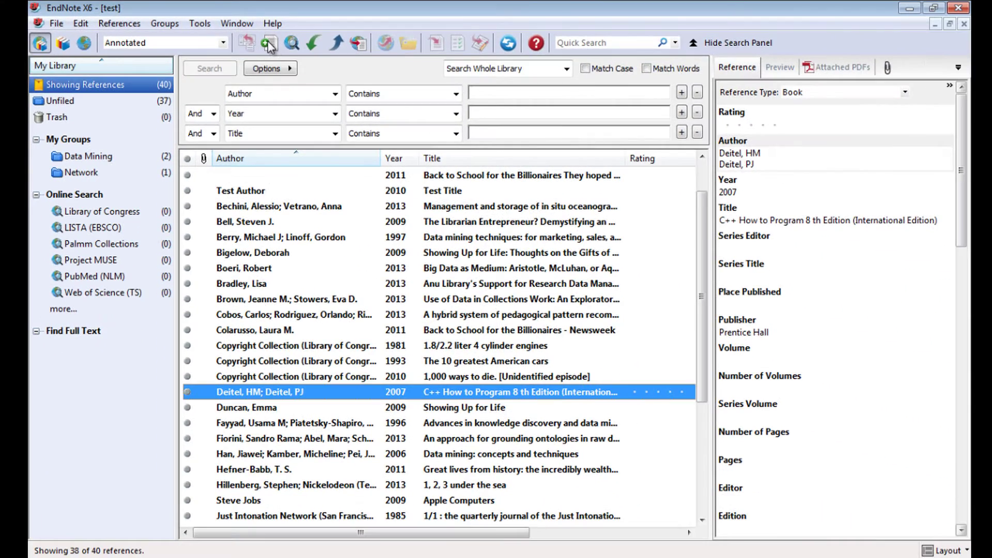
# Step: Create a new Journal Article reference and enter its two authors on separate lines
pyautogui.click(422, 103)
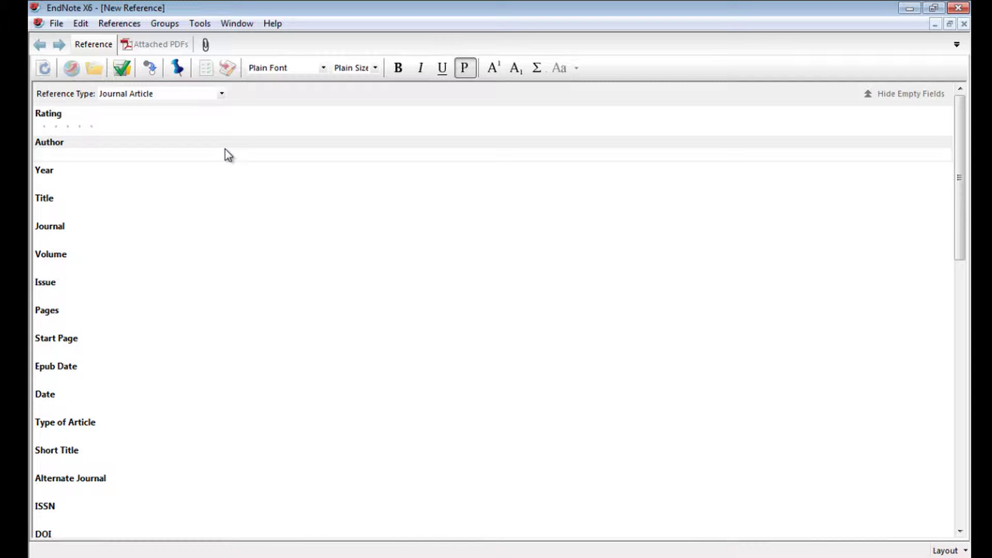
pyautogui.write('Deitel, HM')
pyautogui.press('Return')
pyautogui.write('De')
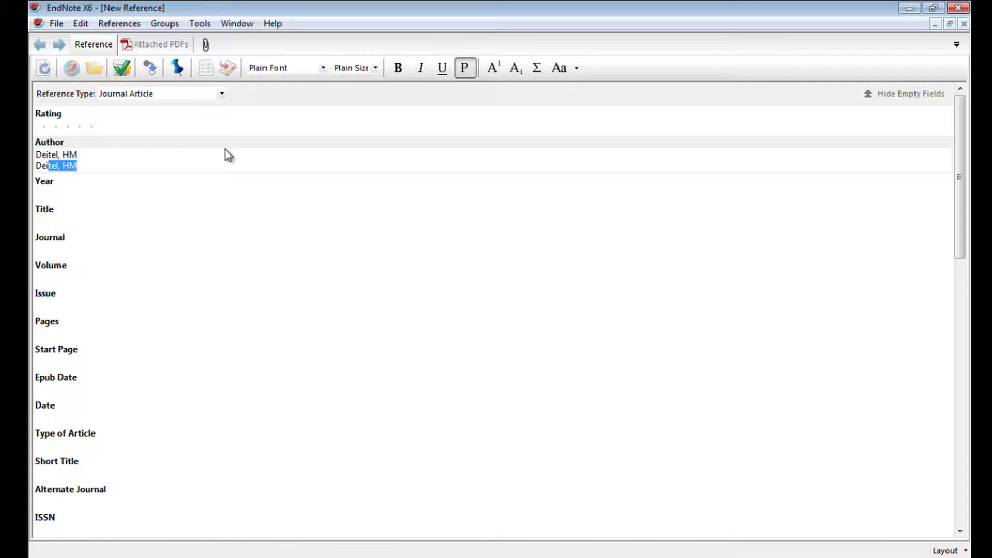
pyautogui.press('End')
pyautogui.press('BackSpace')
pyautogui.press('BackSpace')
pyautogui.write('PJ')
# Step: Set the new reference's year to 2007 and its title to "C++ Programming"
pyautogui.press('Tab')
pyautogui.write('2007')
pyautogui.press('Return')
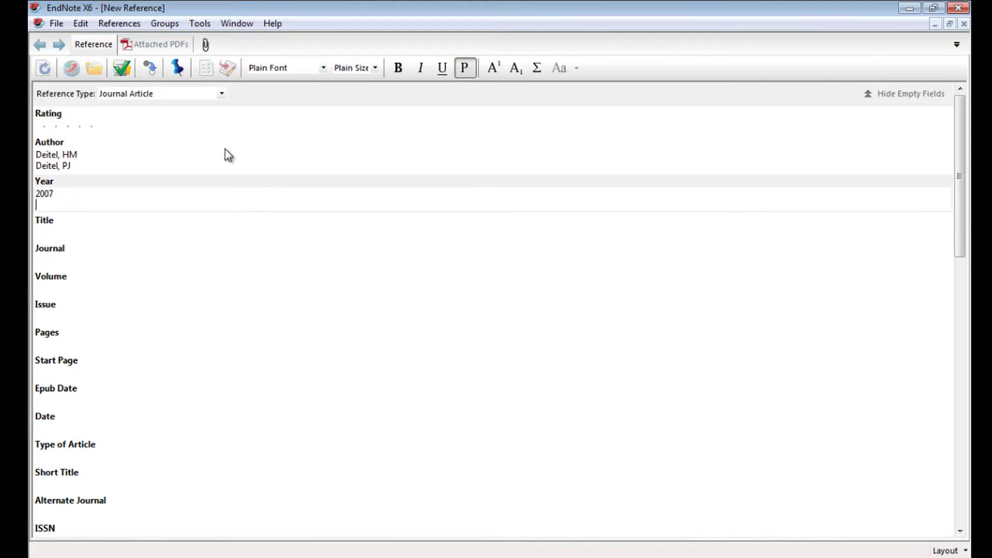
pyautogui.press('BackSpace')
pyautogui.press('Tab')
pyautogui.write('C')
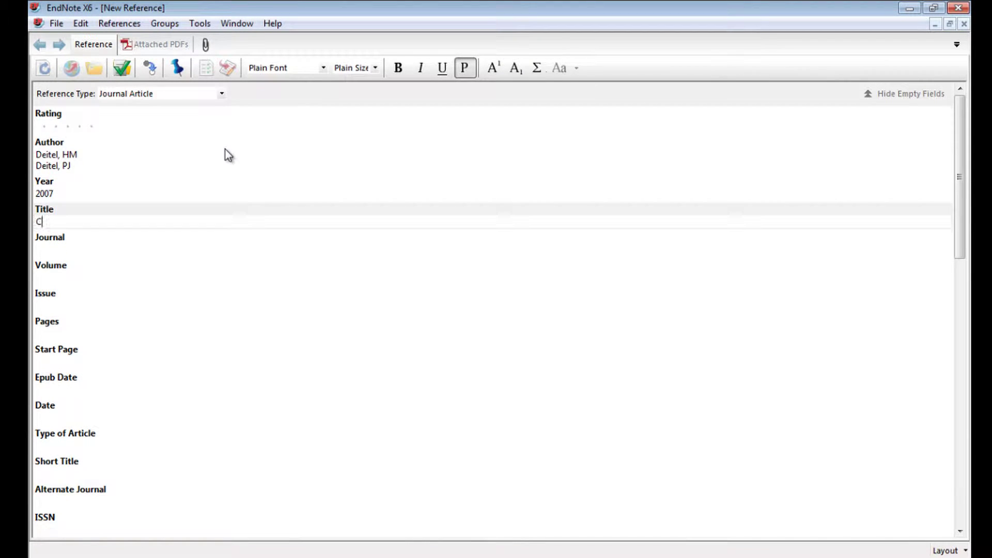
pyautogui.write('++ Programming')
# Step: Review the remaining reference fields and close the new reference to store it in the library
pyautogui.scroll(-3, 163, 298)
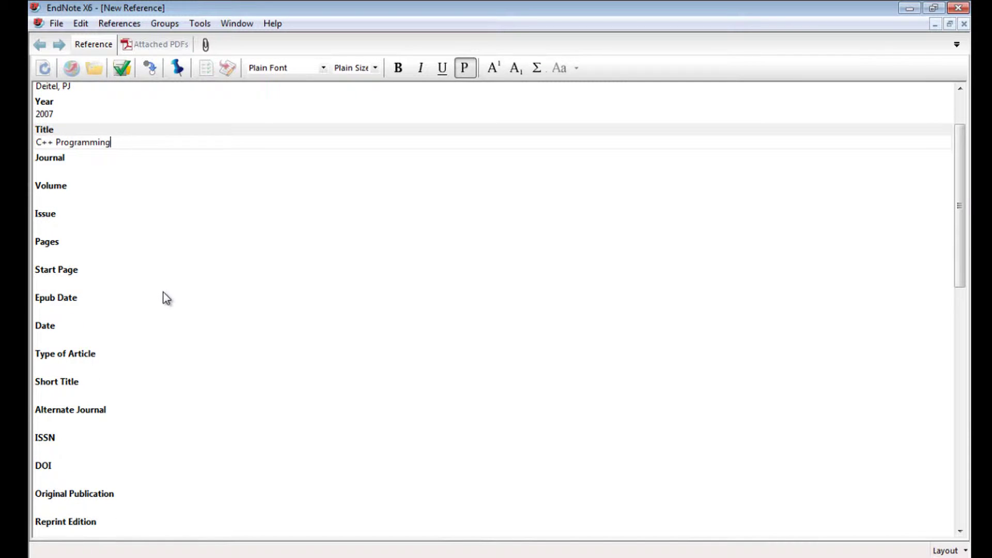
pyautogui.scroll(-1, 165, 299)
pyautogui.scroll(-5, 163, 308)
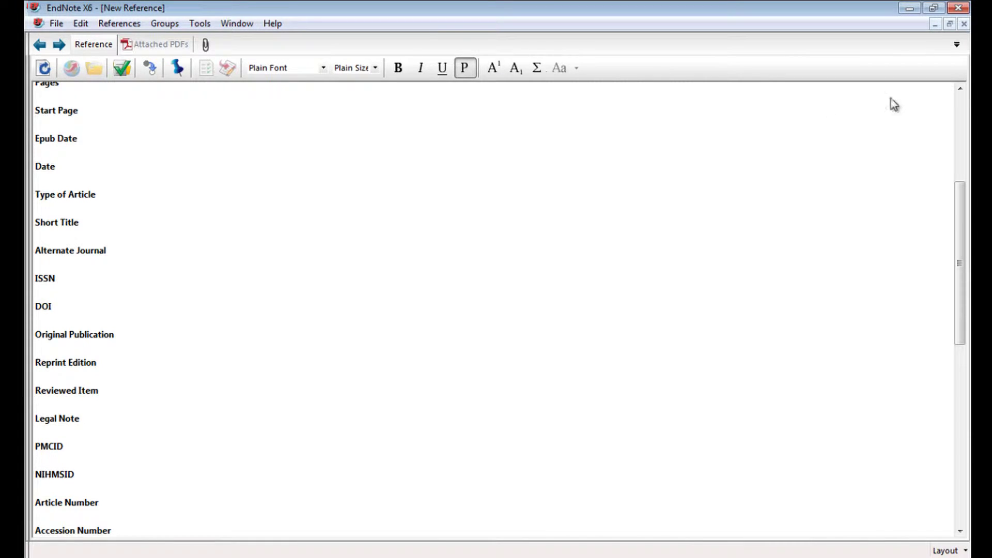
pyautogui.click(965, 25)
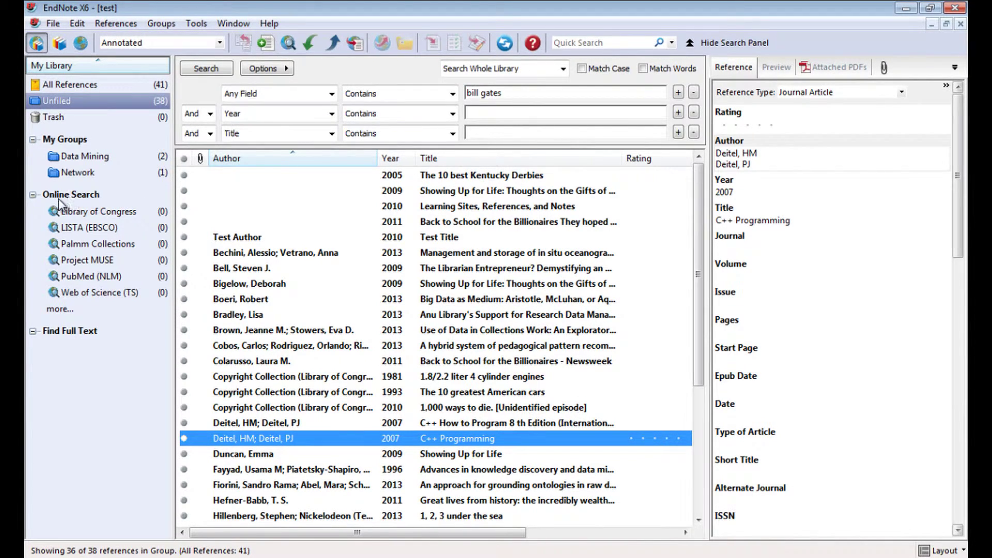
# Step: Browse the list of additional online search connections and close it without choosing one
pyautogui.click(64, 309)
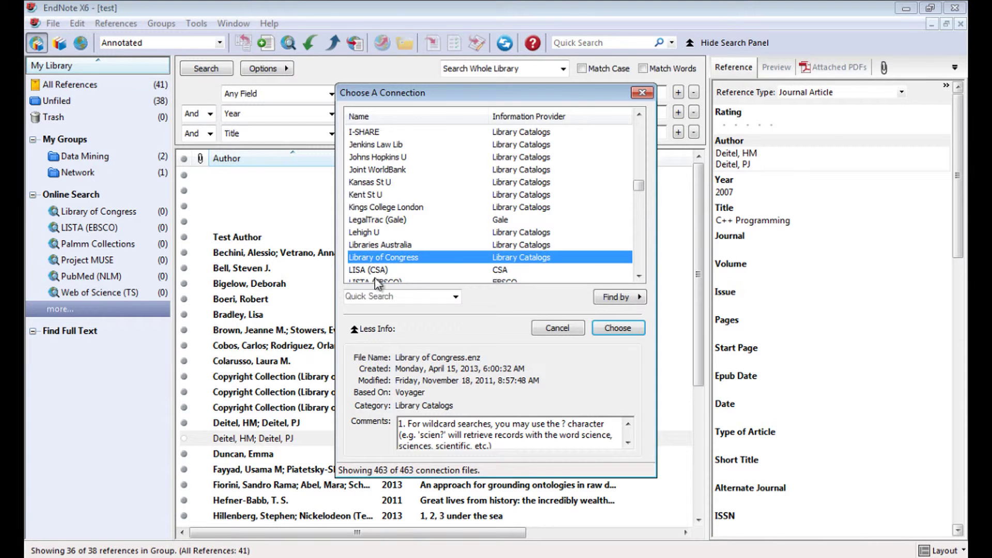
pyautogui.scroll(8, 492, 244)
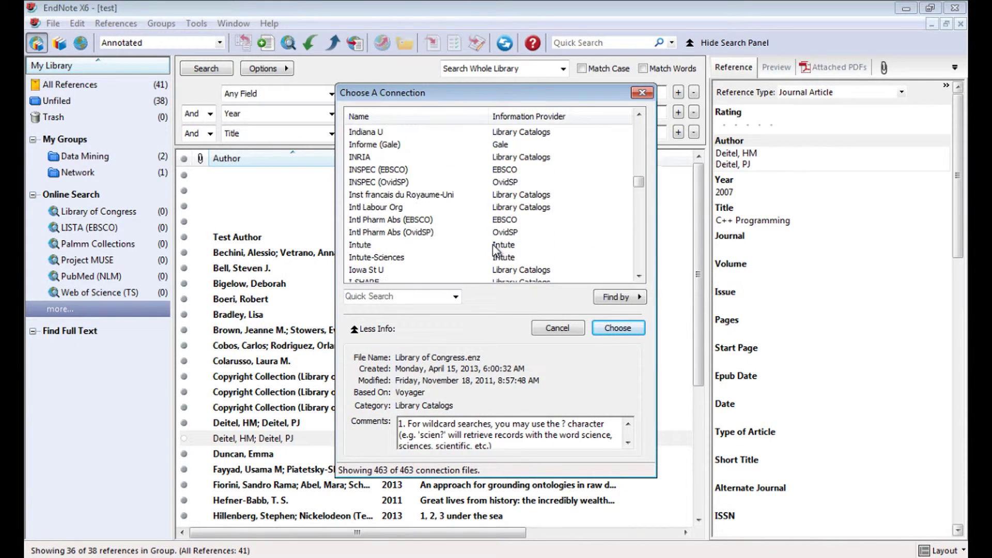
pyautogui.scroll(10, 492, 243)
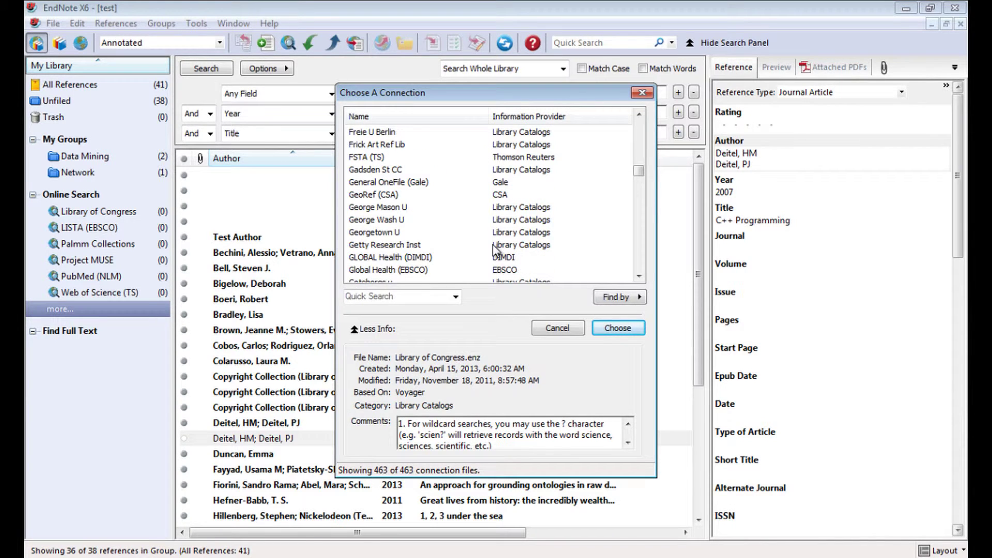
pyautogui.scroll(3, 492, 244)
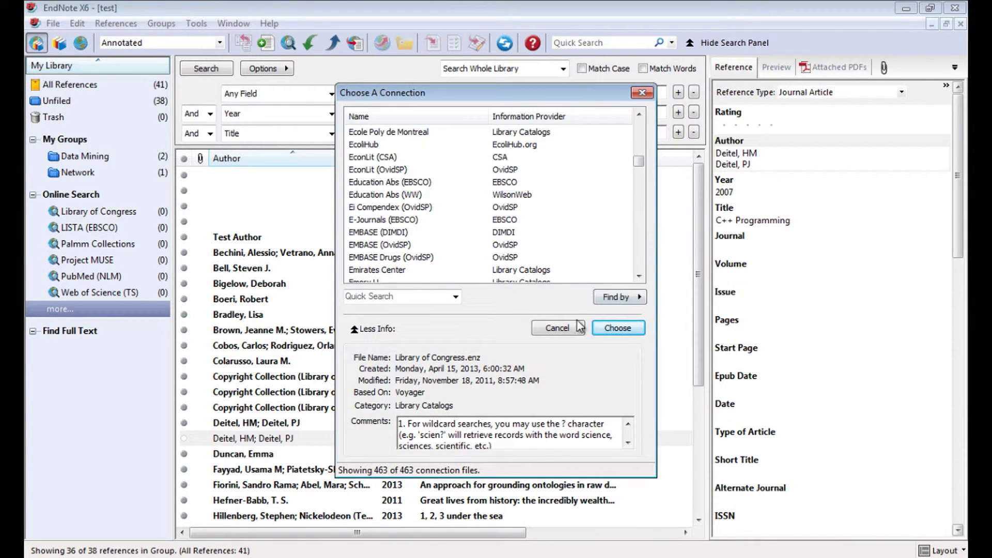
pyautogui.click(557, 328)
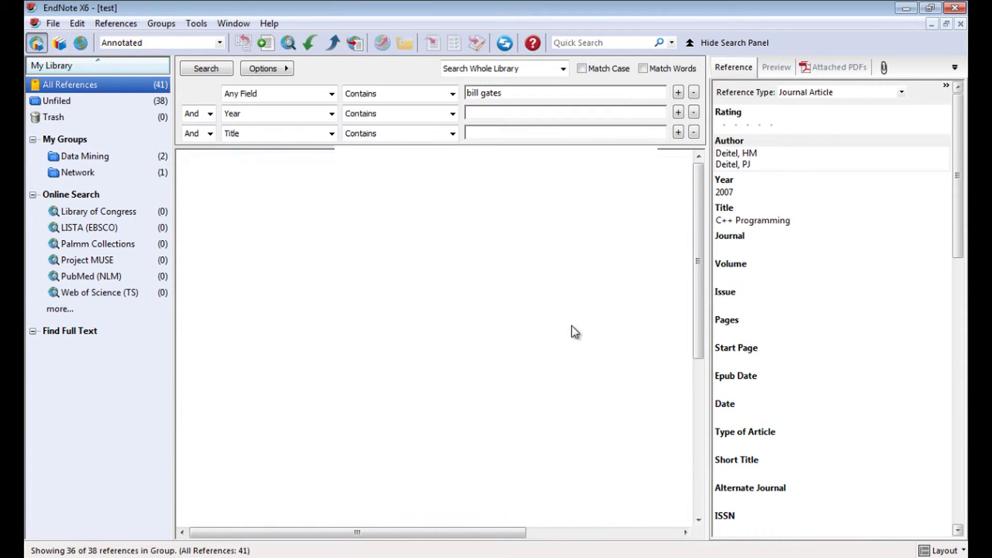
# Step: Search the LISTA (EBSCO) online database for "bill gates" in any field and retrieve the first five records
pyautogui.click(118, 230)
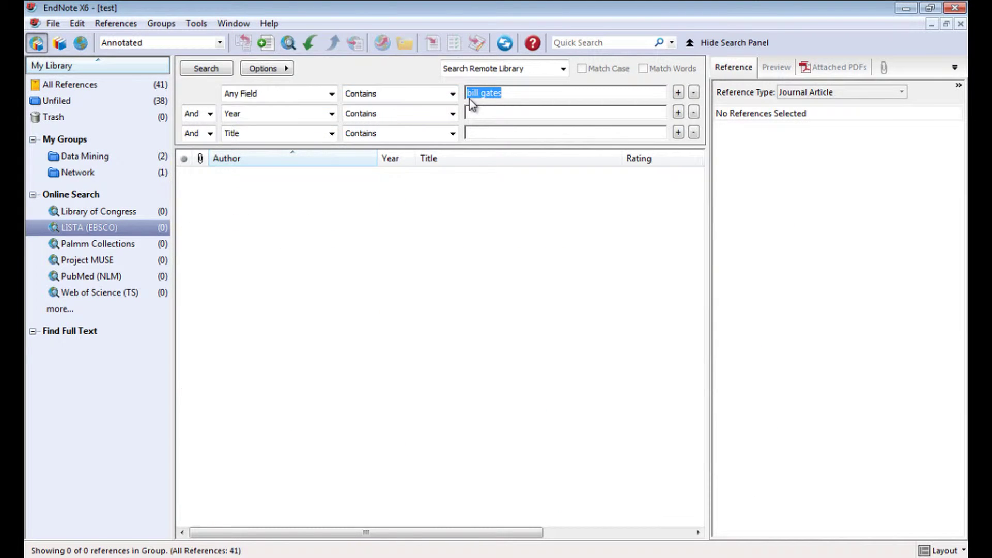
pyautogui.press('Return')
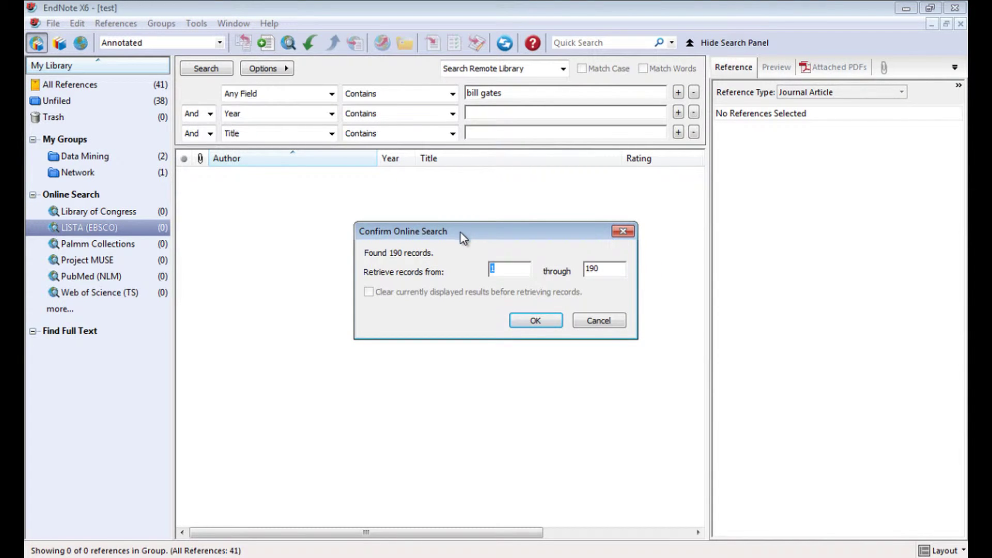
pyautogui.doubleClick(395, 254)
pyautogui.moveTo(611, 264); pyautogui.dragTo(587, 279)
pyautogui.click(560, 321)
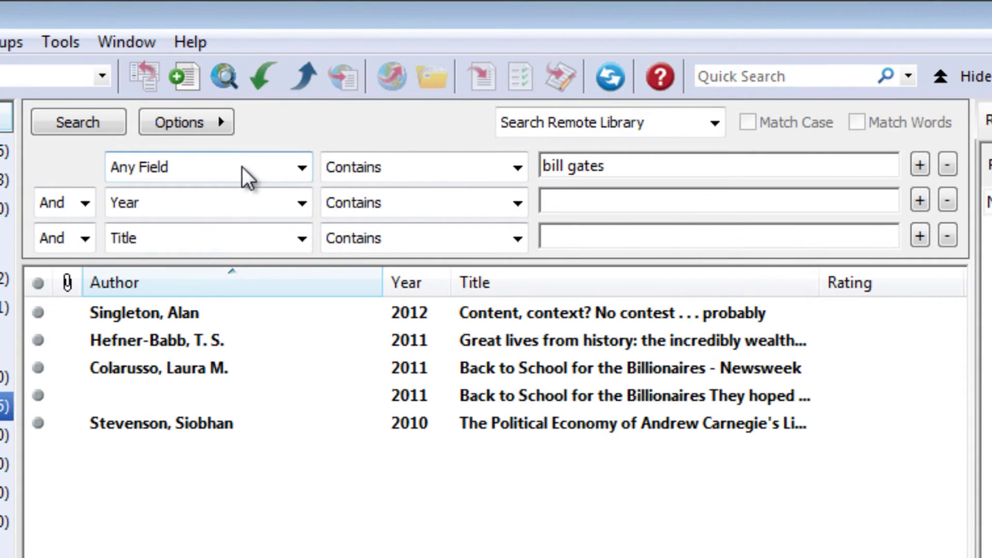
# Step: Examine which fields the first search criterion offers, keeping it on Any Field
pyautogui.click(247, 169)
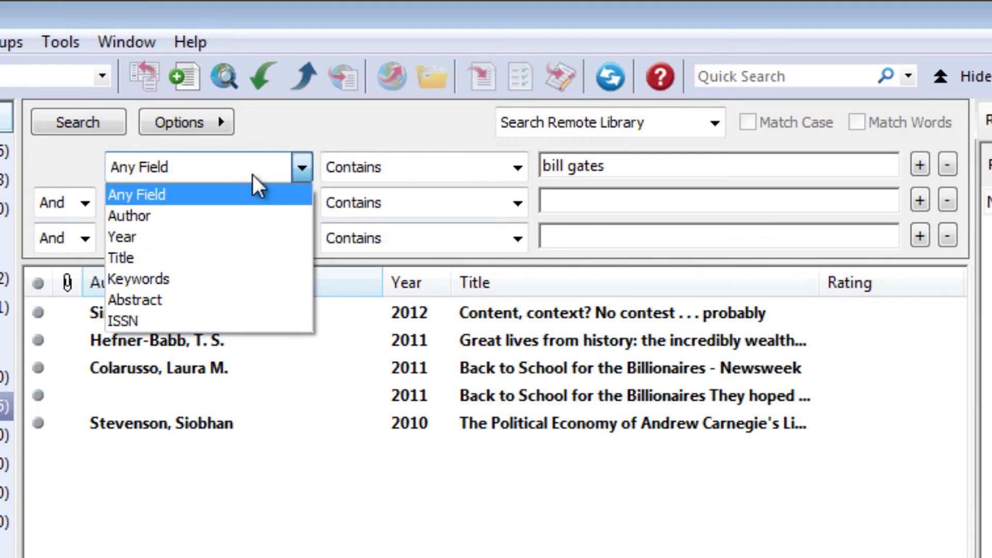
pyautogui.click(178, 196)
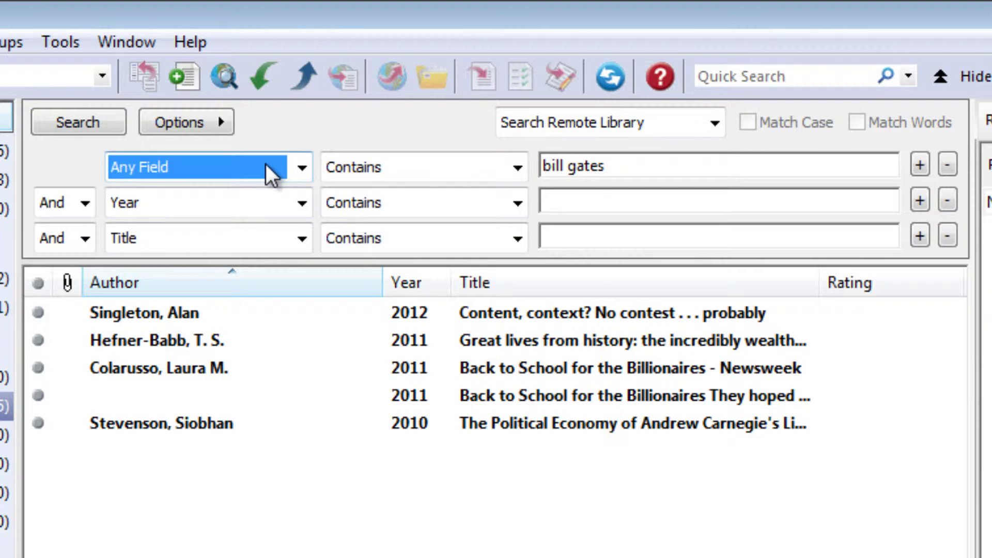
pyautogui.click(300, 170)
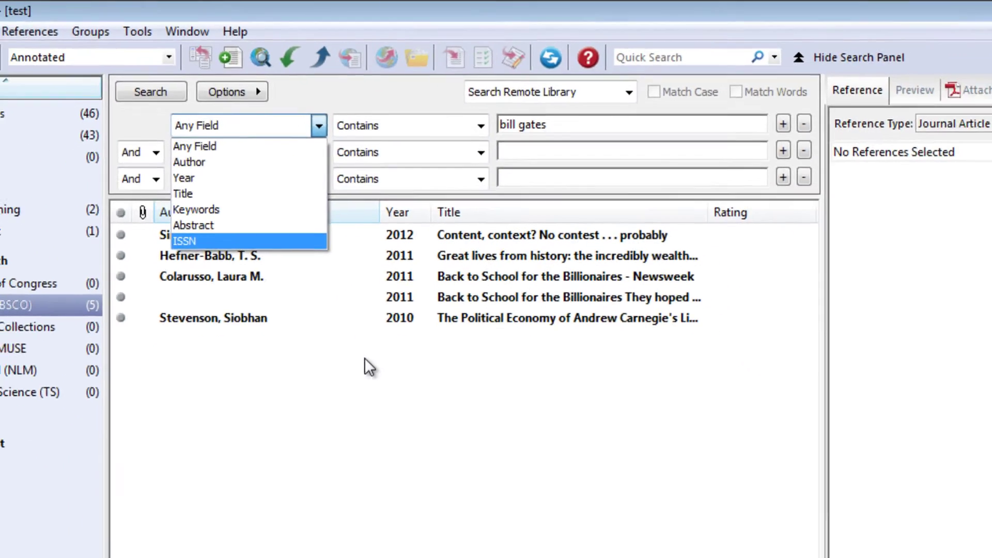
pyautogui.click(361, 500)
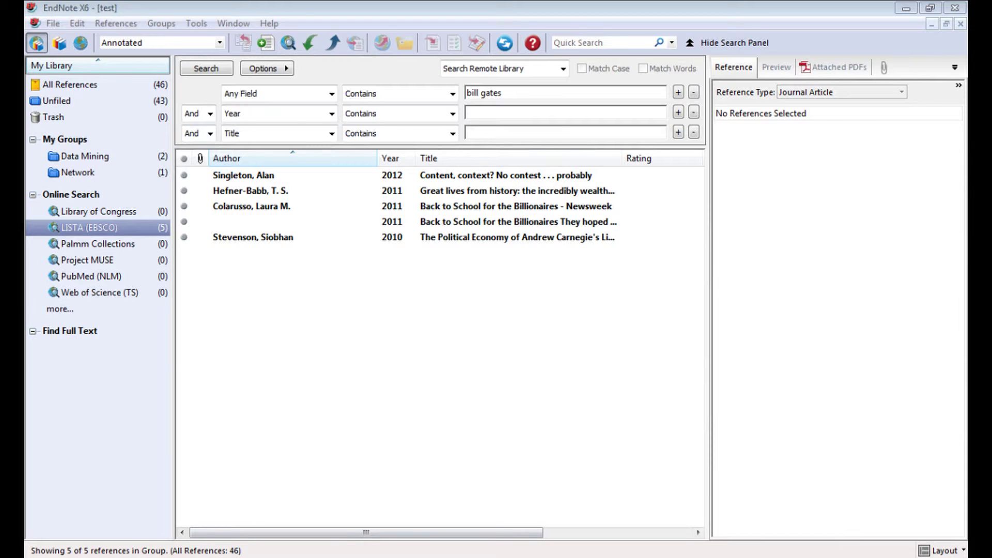
# Step: Switch to Google Scholar in the browser and search for the C++ book author's surname
pyautogui.click(214, 542)
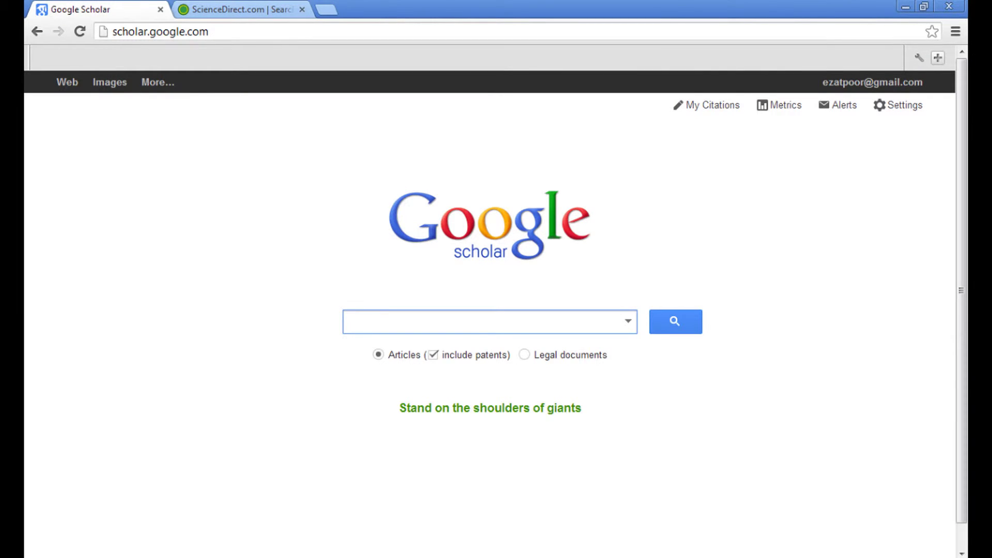
pyautogui.write('dei')
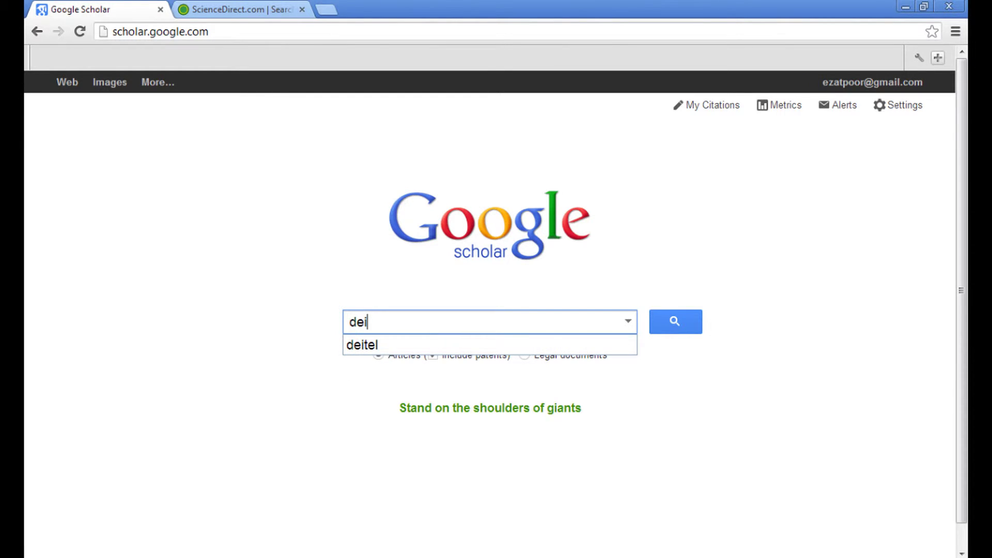
pyautogui.write('tel')
pyautogui.press('Return')
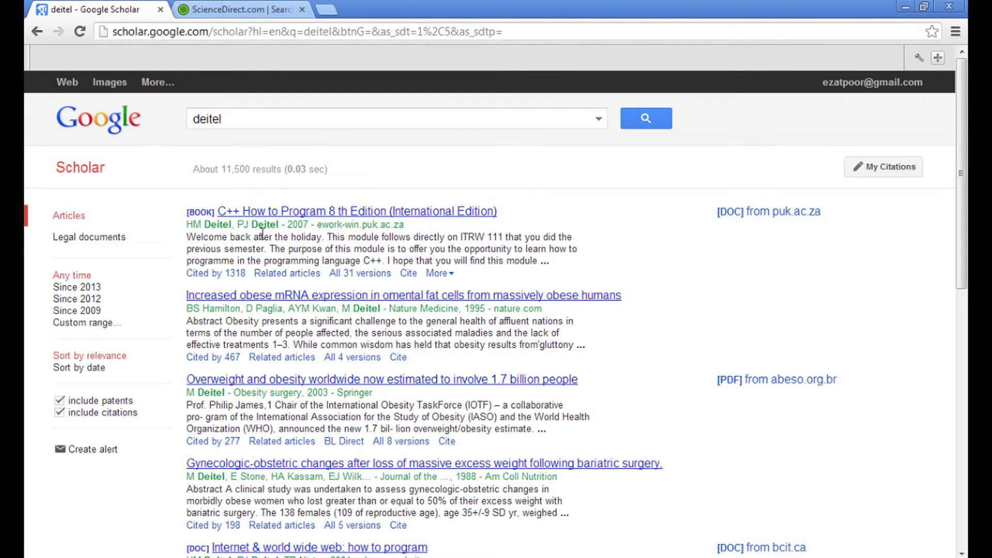
# Step: Export the citation of "C++ How to Program 8 th Edition (International Edition)" in EndNote format and import the downloaded file into the library
pyautogui.click(410, 276)
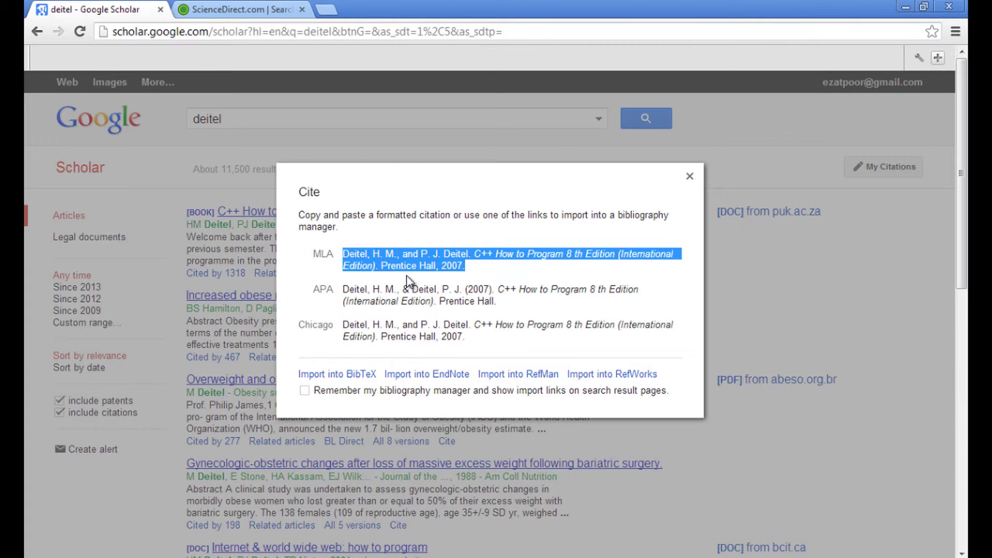
pyautogui.click(409, 282)
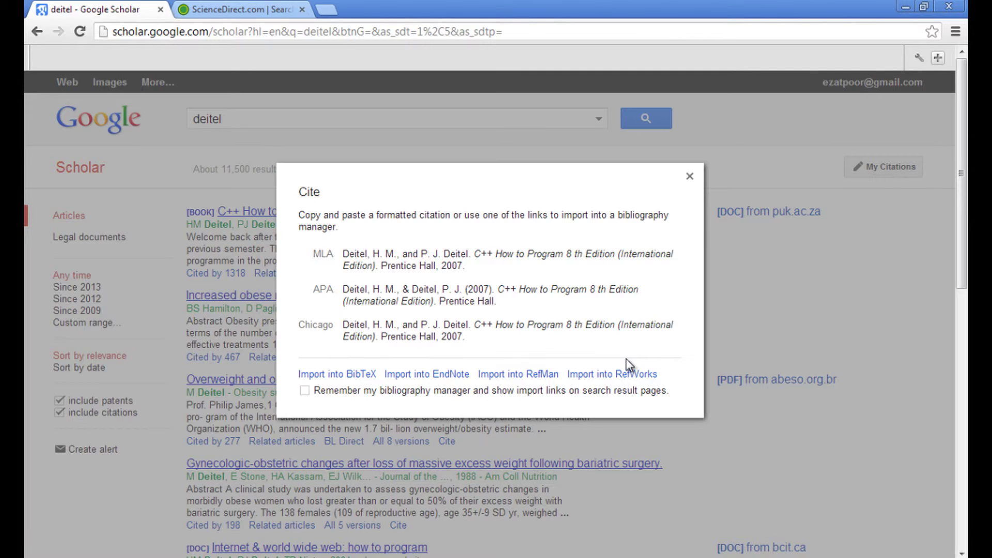
pyautogui.click(427, 382)
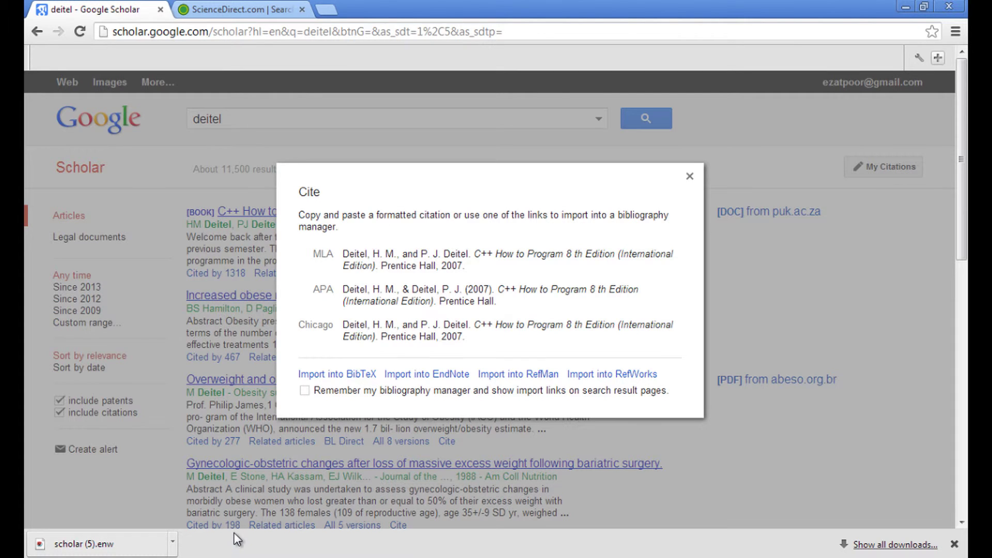
pyautogui.click(141, 546)
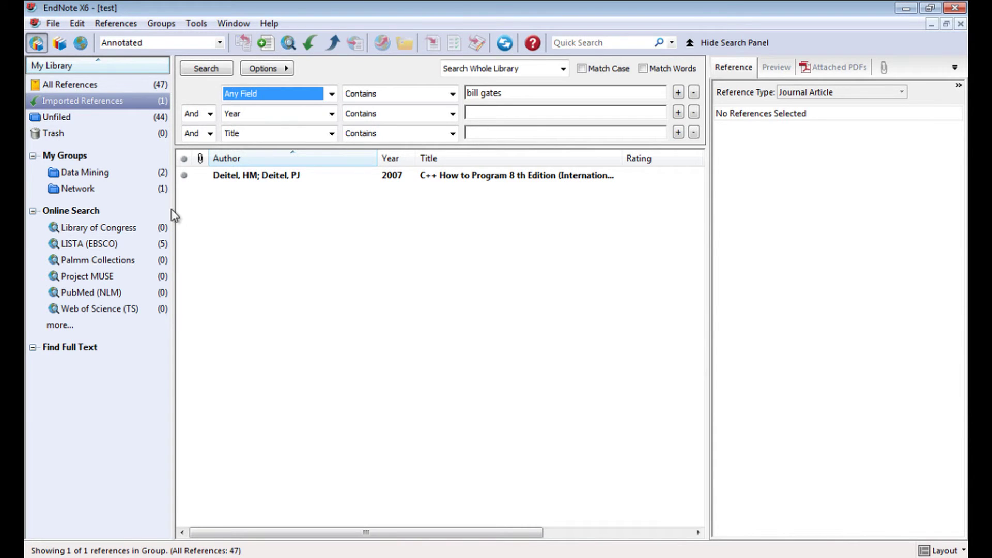
# Step: Examine the imported book reference's details, including its ISBN field
pyautogui.click(248, 180)
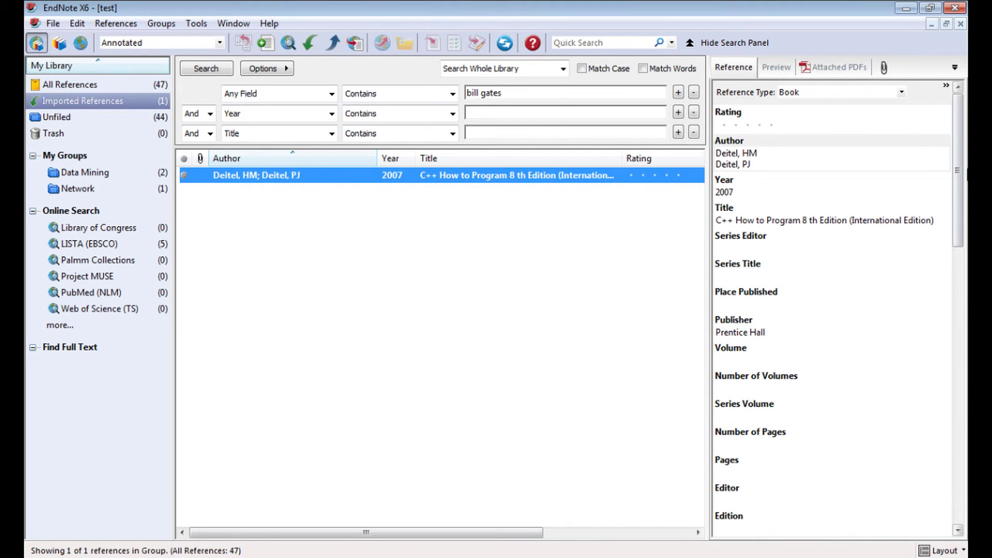
pyautogui.moveTo(961, 172); pyautogui.dragTo(953, 307)
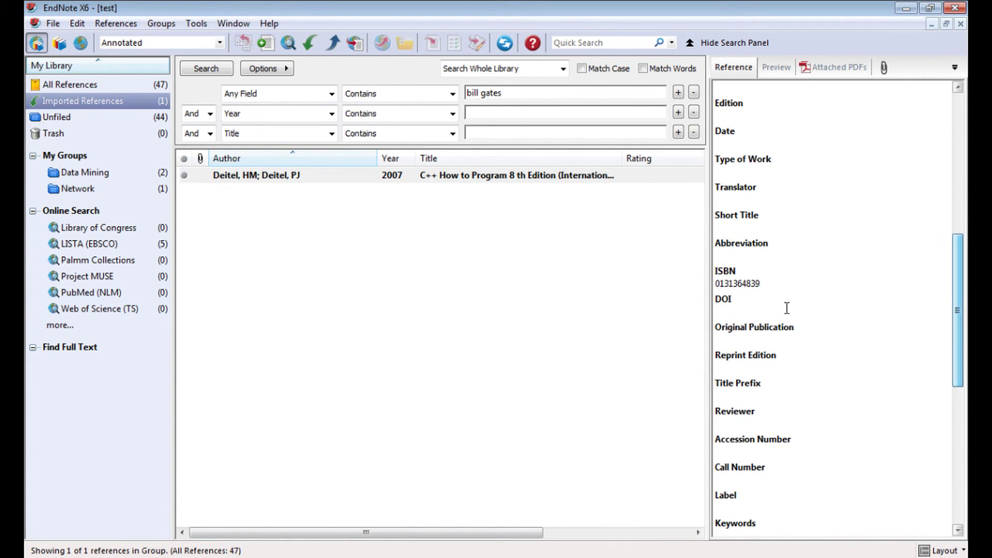
pyautogui.doubleClick(751, 284)
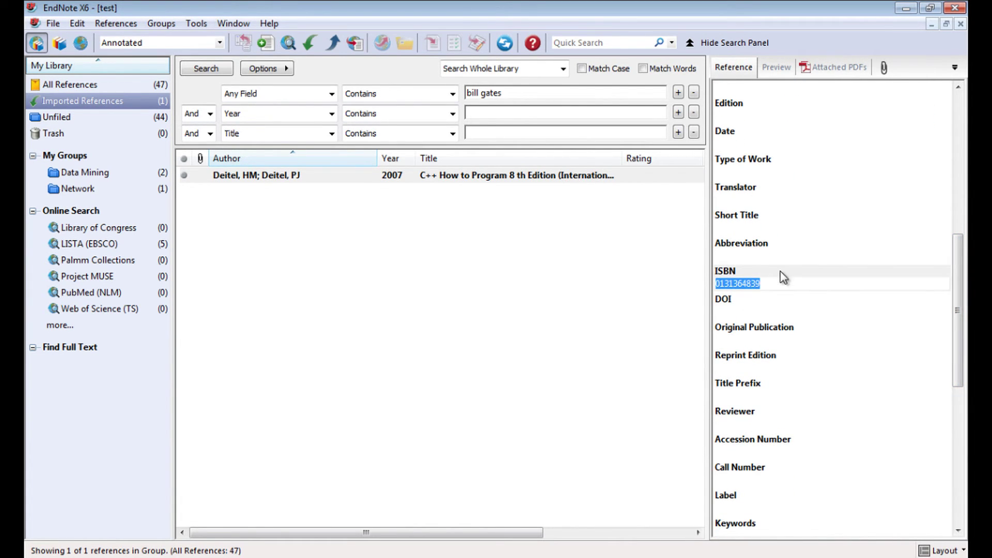
pyautogui.moveTo(958, 270); pyautogui.dragTo(963, 123)
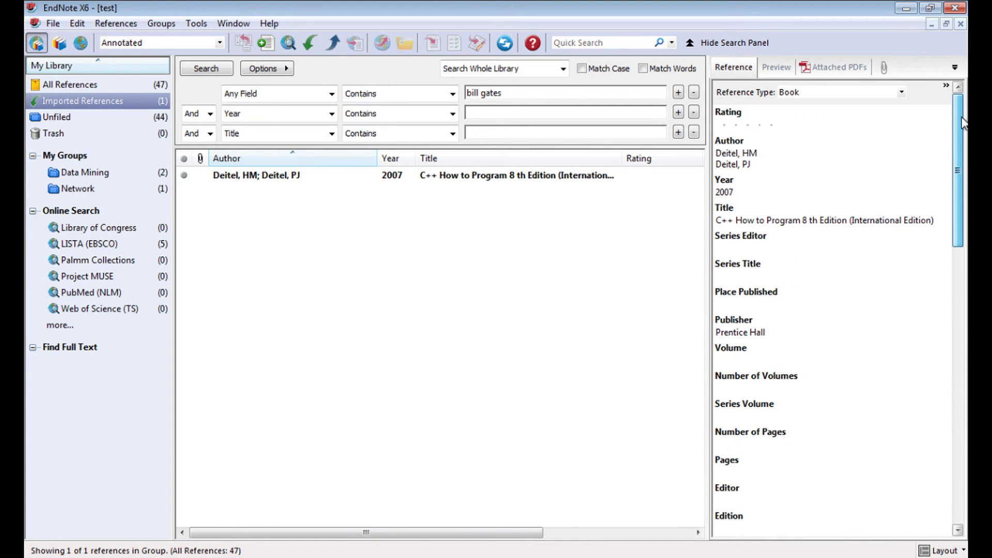